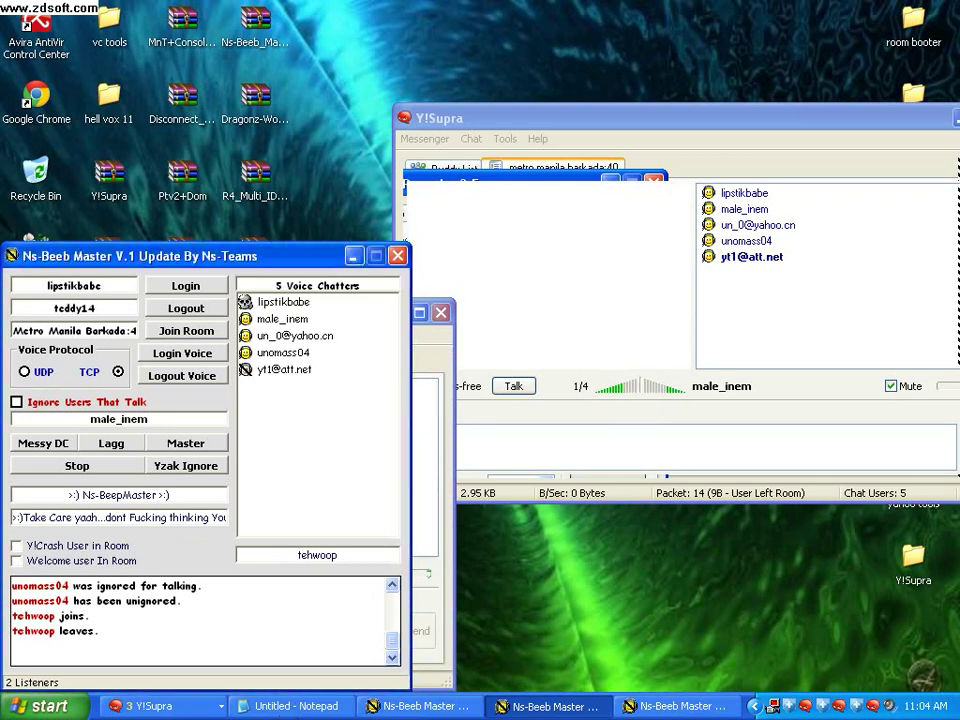
# Bring the Notepad tutorial notes on mass-ignore, voice-chat and safelist steps in front
pyautogui.click(296, 707)
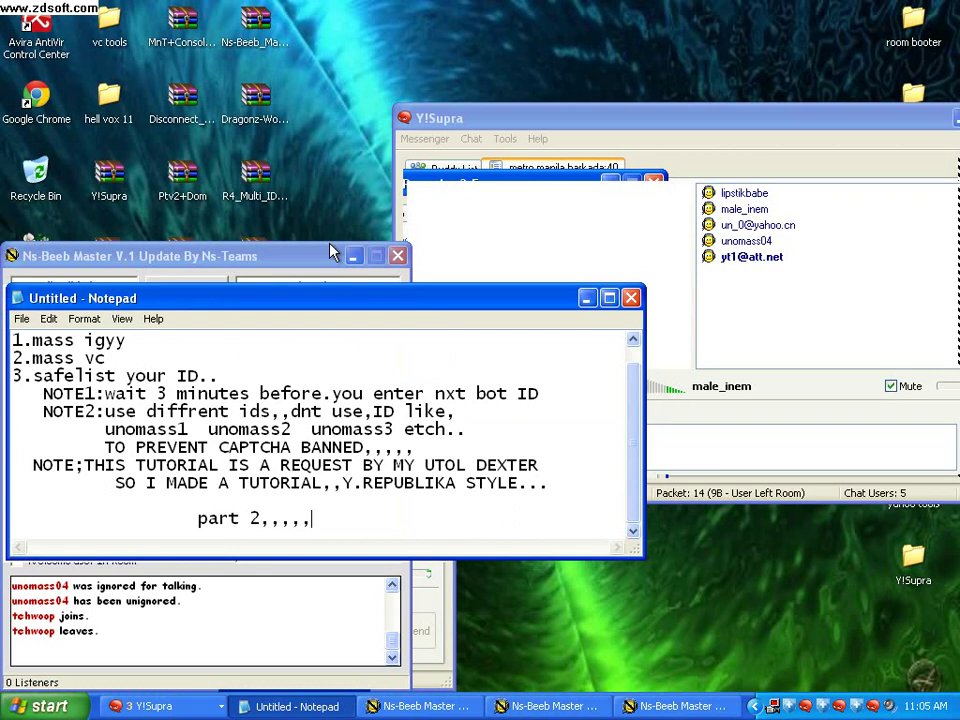
# Move the Notepad outline up-right, scroll through its unomass tutorial text, then minimize it
pyautogui.moveTo(265, 300); pyautogui.dragTo(541, 110)
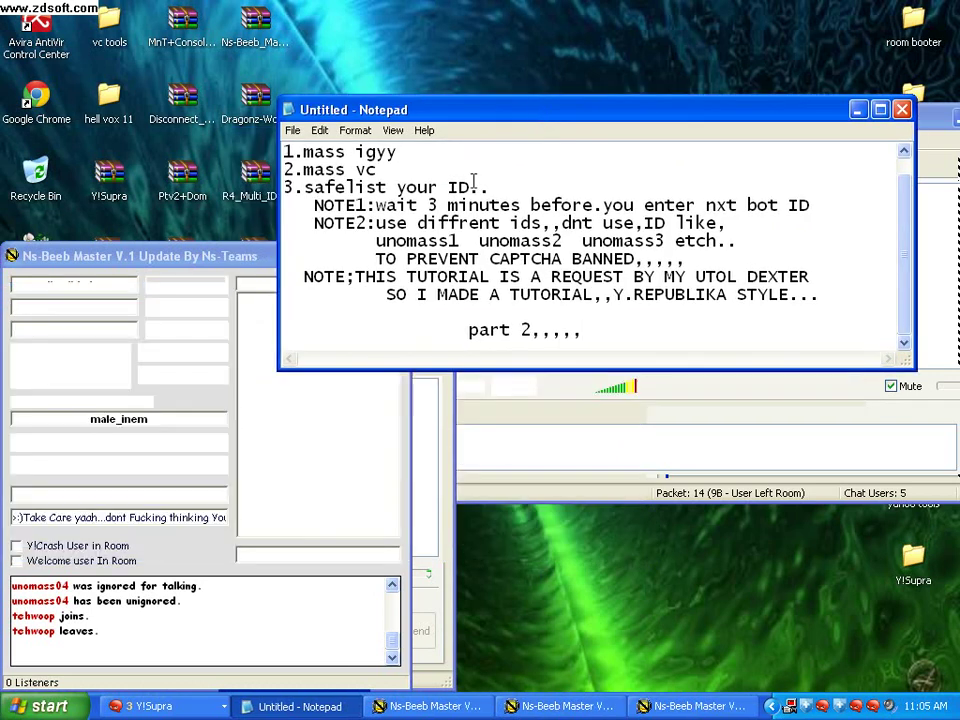
pyautogui.scroll(1, 905, 278)
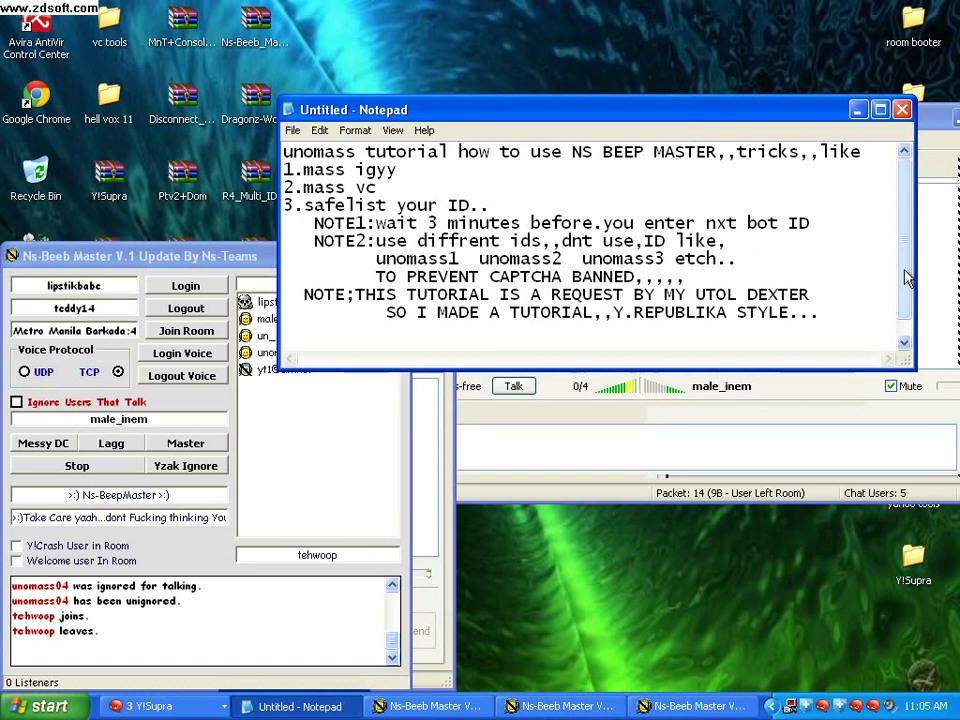
pyautogui.scroll(-1, 905, 278)
pyautogui.moveTo(588, 330); pyautogui.dragTo(375, 328)
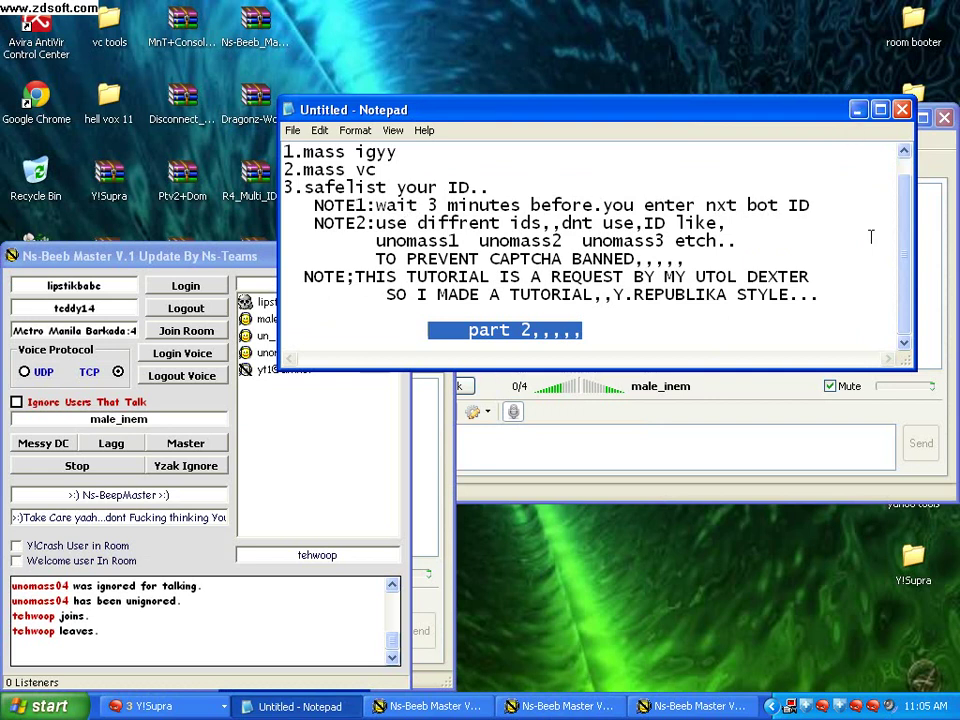
pyautogui.scroll(1, 905, 280)
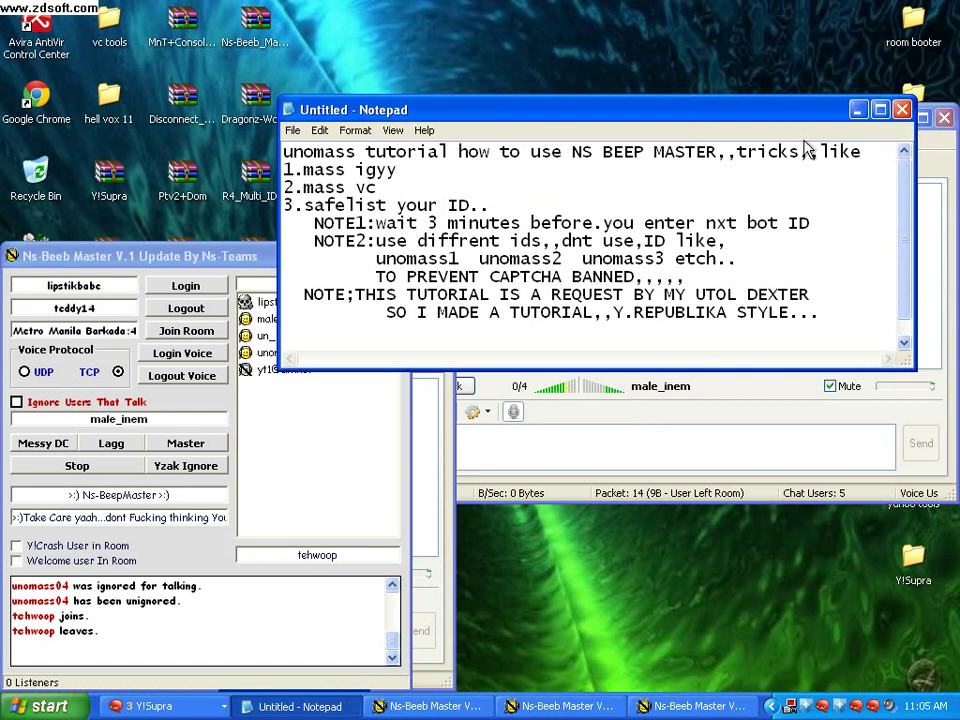
pyautogui.click(858, 110)
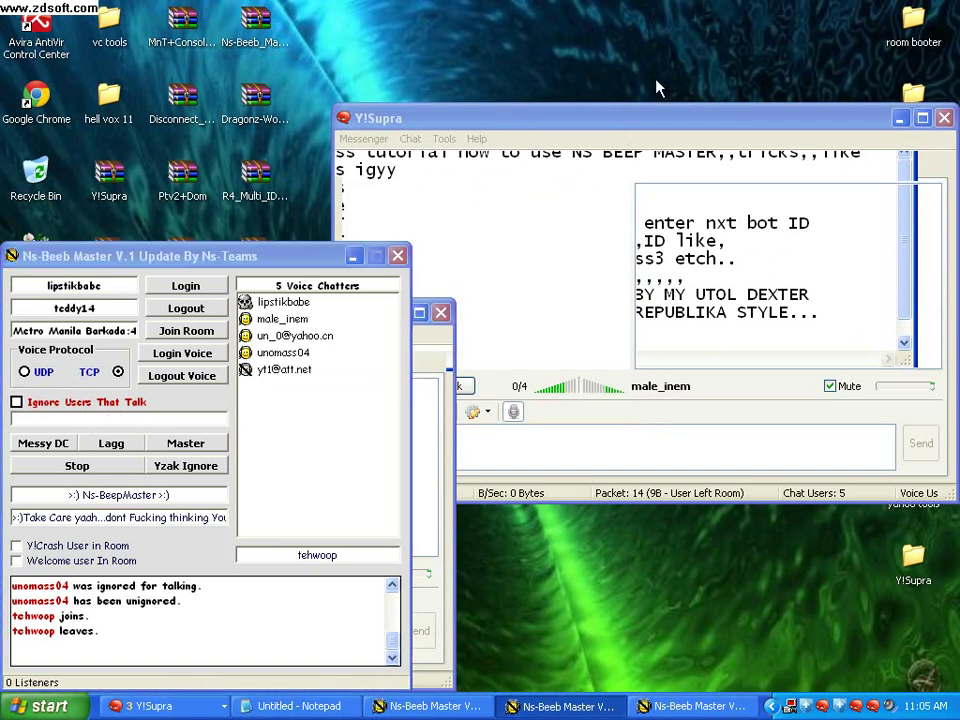
# Cascade the Ns-Beeb Master bot windows and the second barkada:40 Y!Supra window across the screen
pyautogui.click(530, 288)
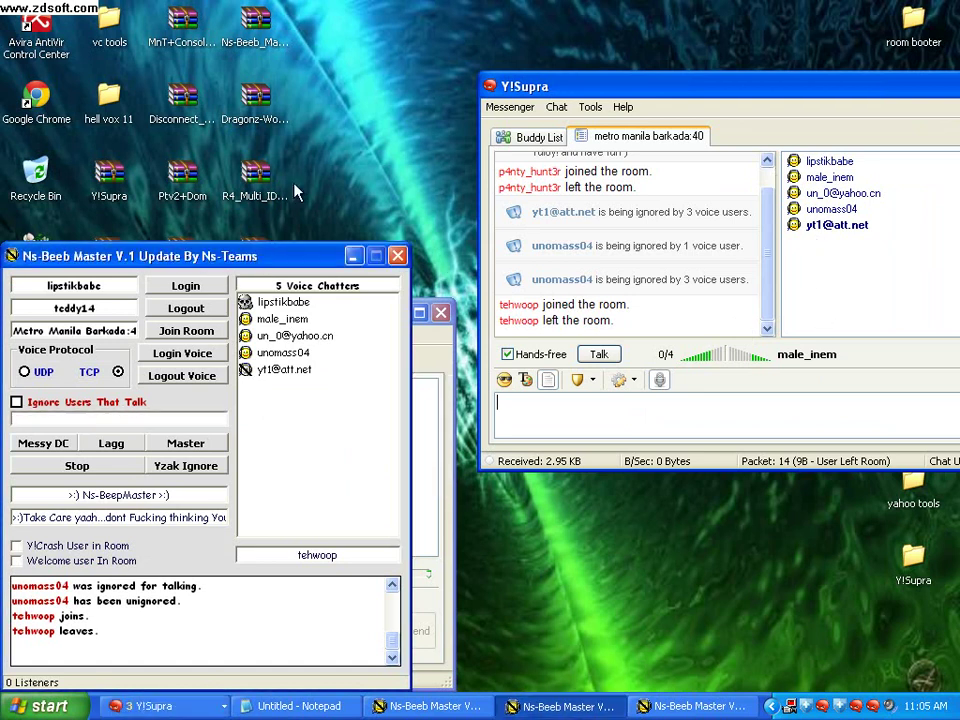
pyautogui.moveTo(204, 256); pyautogui.dragTo(345, 151)
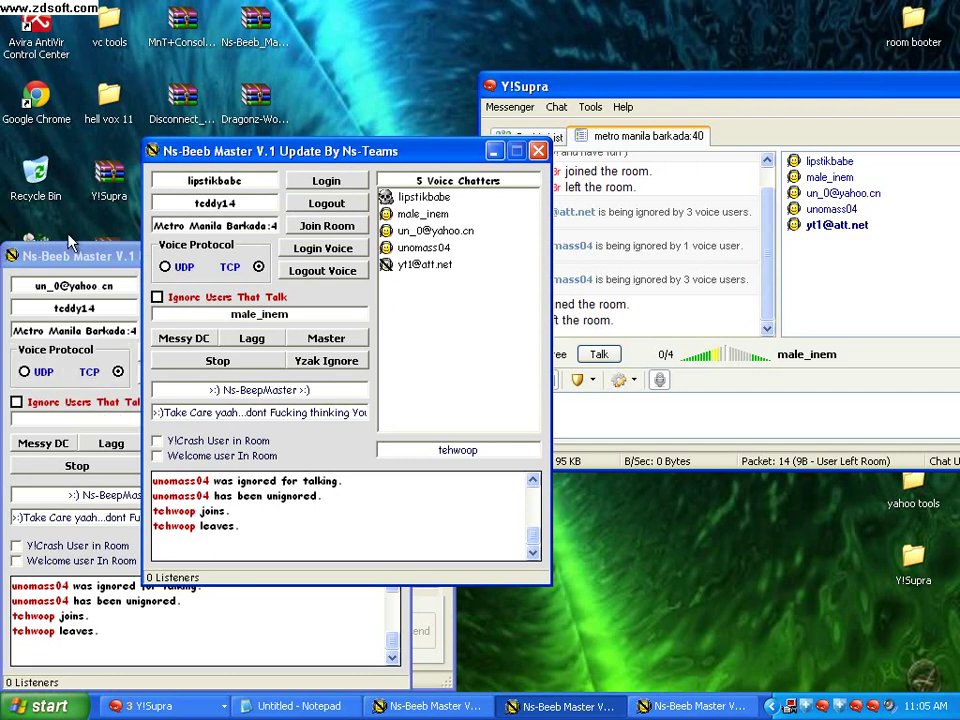
pyautogui.click(105, 385)
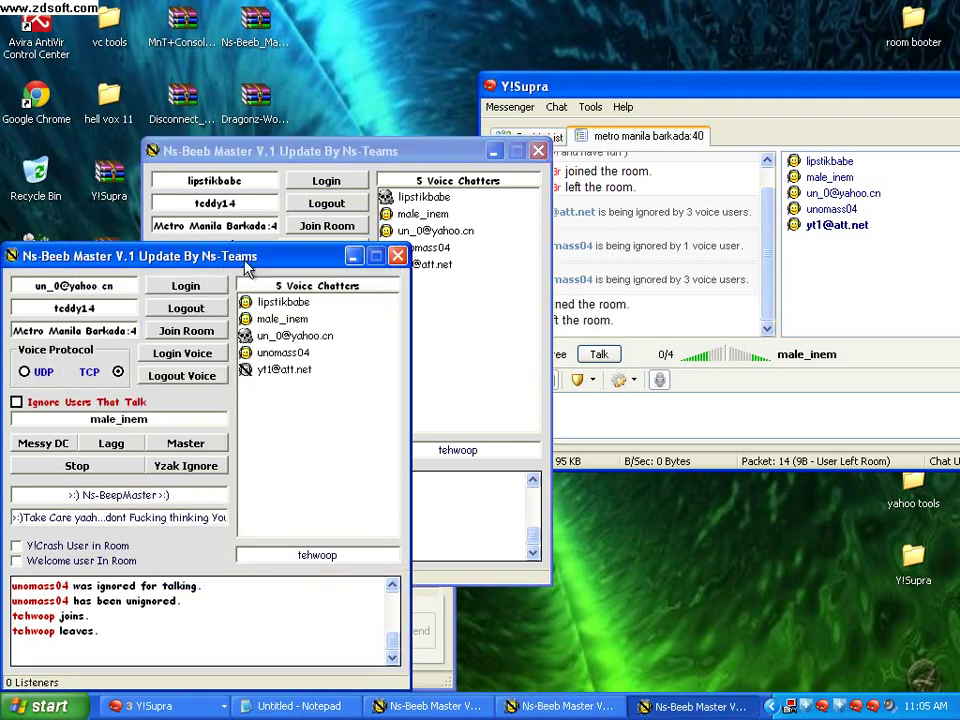
pyautogui.moveTo(250, 257); pyautogui.dragTo(562, 207)
pyautogui.click(92, 256)
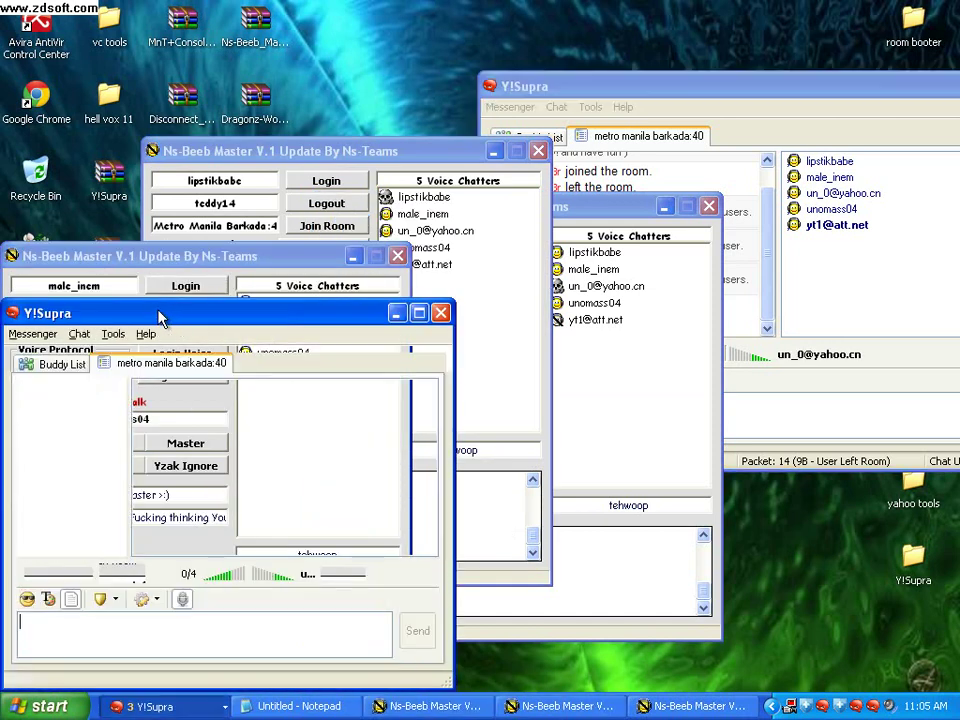
pyautogui.moveTo(162, 318); pyautogui.dragTo(217, 118)
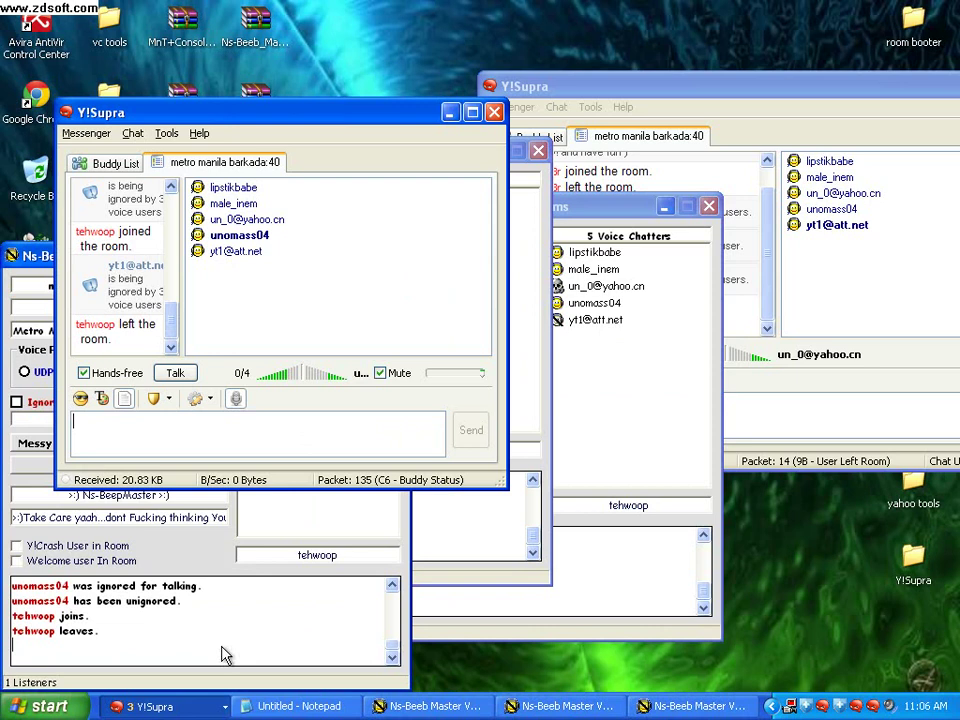
# Activate the main Y!Supra barkada:40 room window, then return to the lipstikbabe bot window
pyautogui.click(745, 86)
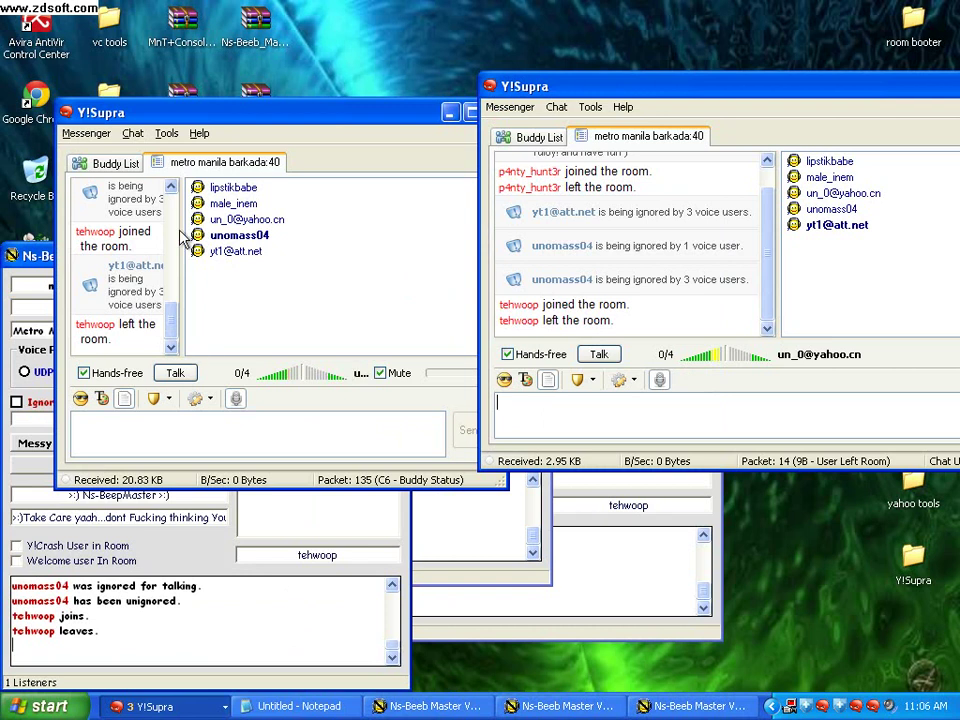
pyautogui.click(336, 628)
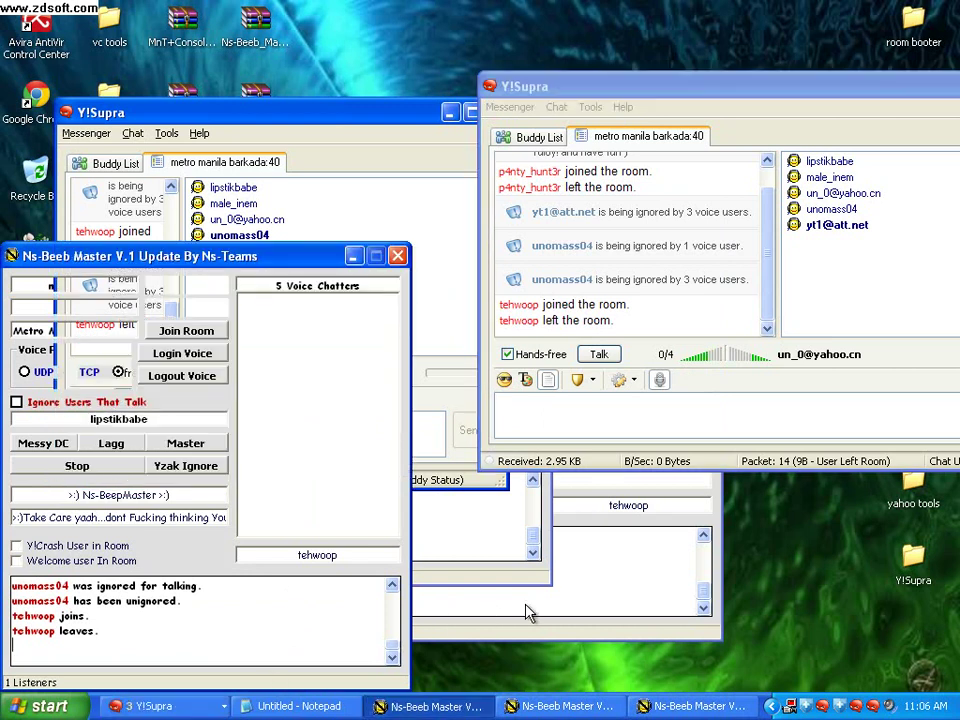
# Restore the minimized third Ns-Beeb Master instance and raise the second Y!Supra room window
pyautogui.click(562, 706)
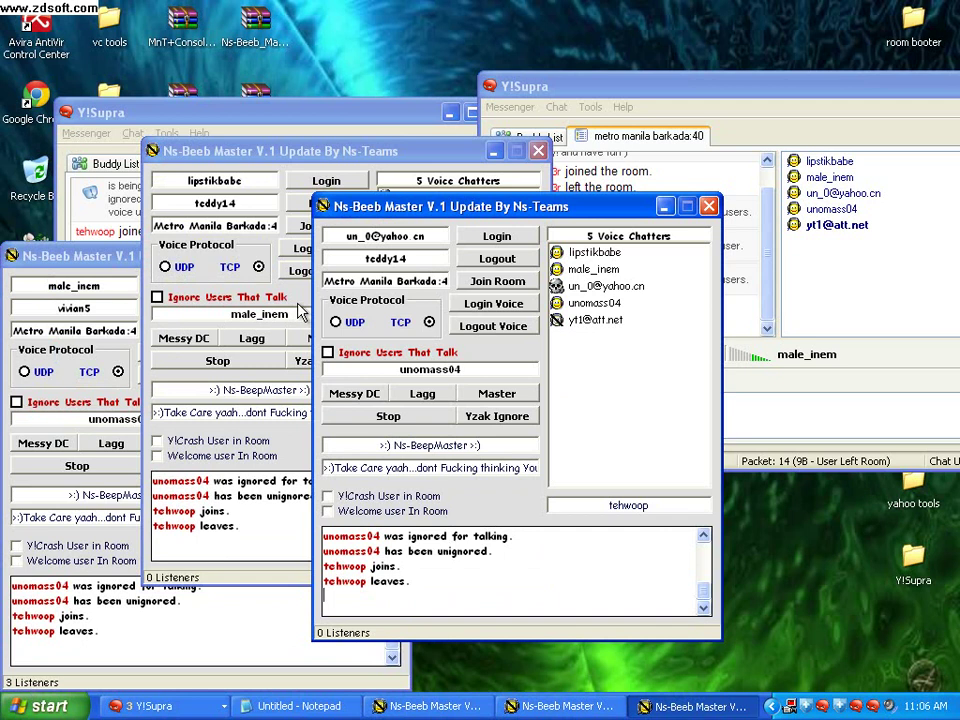
pyautogui.click(220, 113)
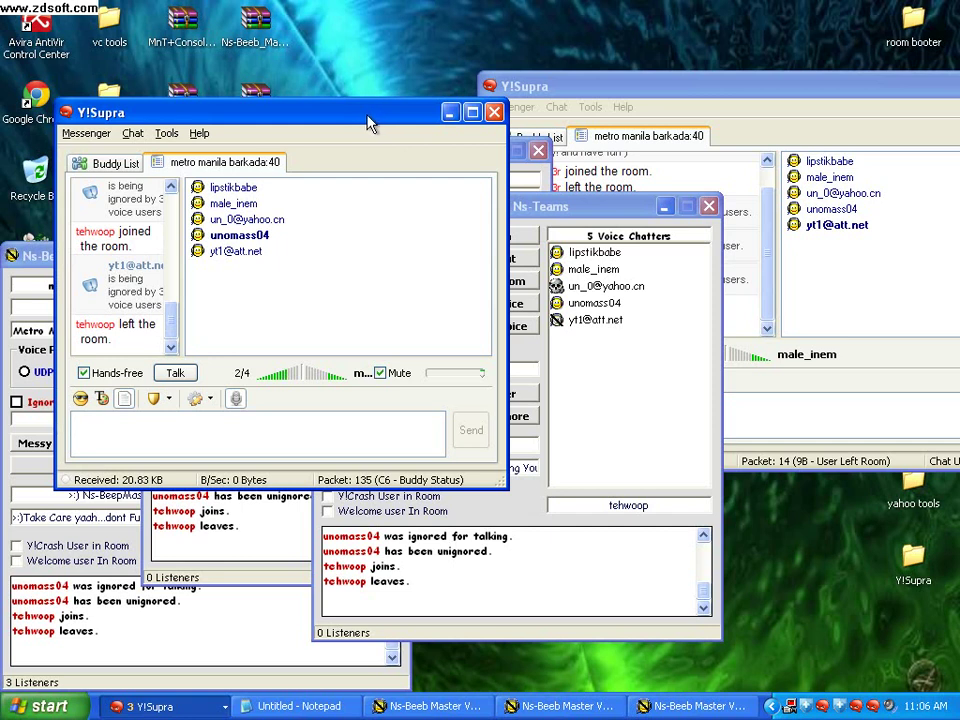
# Move the third bot window down-left beside the others and raise the main Y!Supra room
pyautogui.click(574, 210)
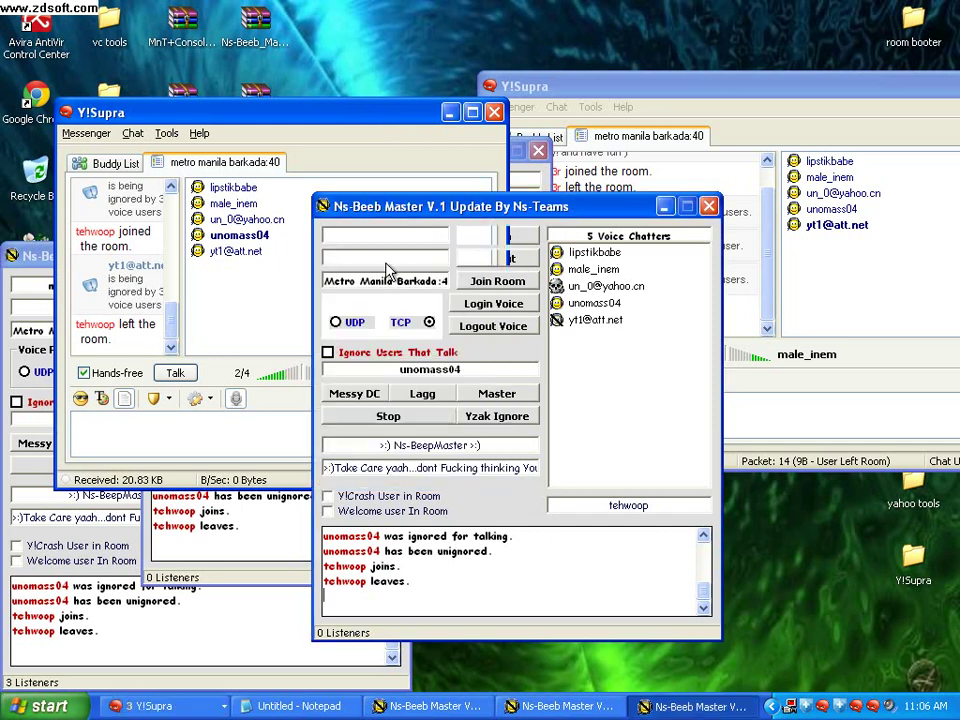
pyautogui.moveTo(583, 215); pyautogui.dragTo(399, 266)
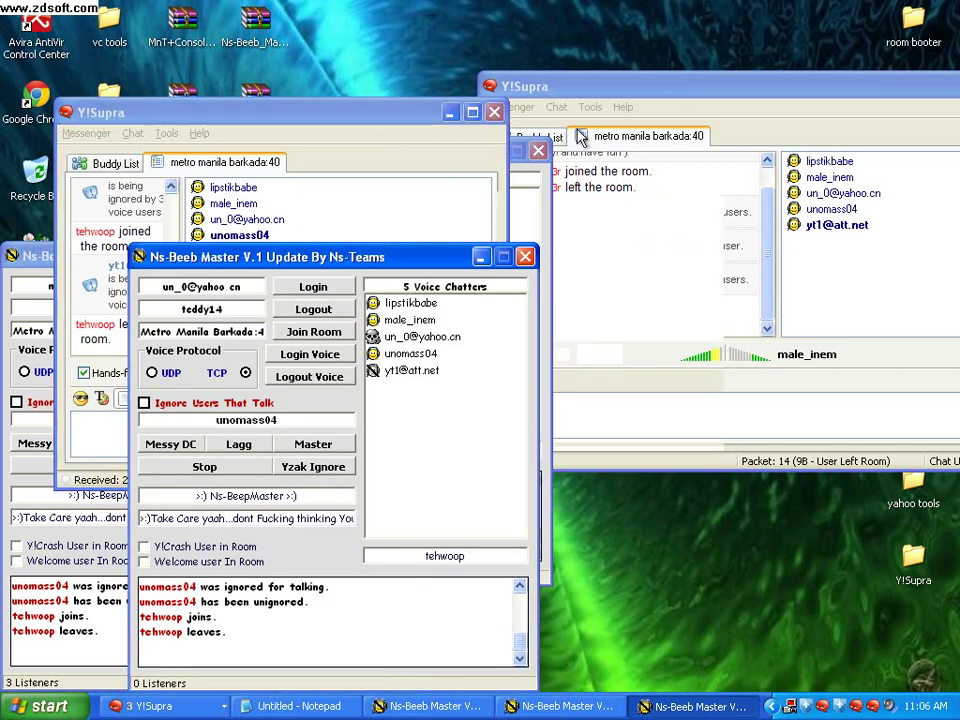
pyautogui.click(684, 440)
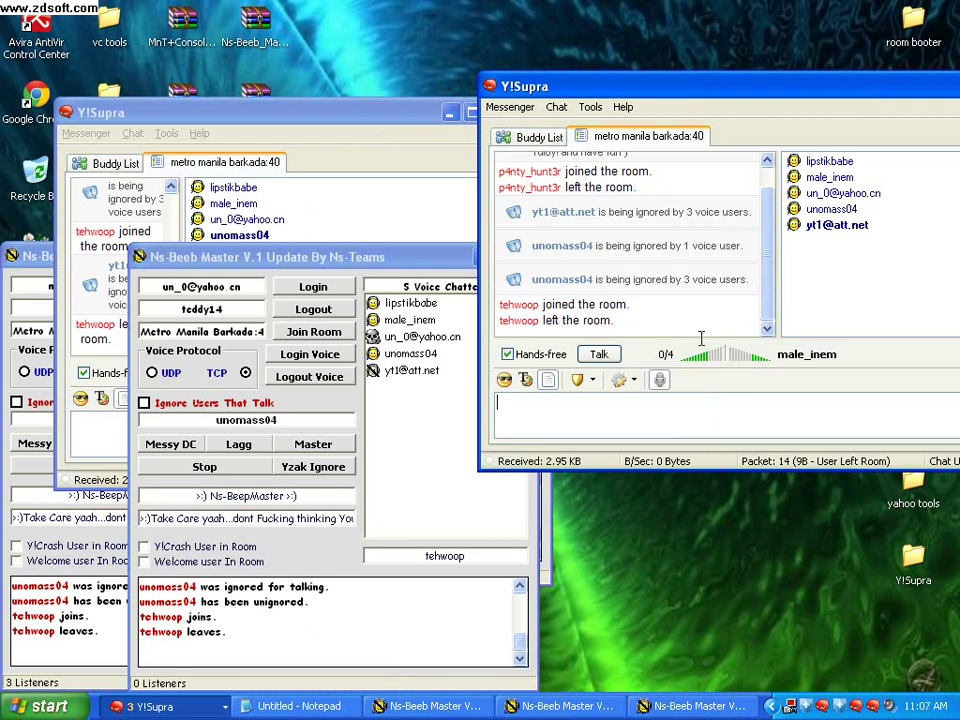
# Launch another Ns-Beeb Master copy from the Ns-Beeb_Master WinRAR archive, then close WinRAR
pyautogui.doubleClick(255, 28)
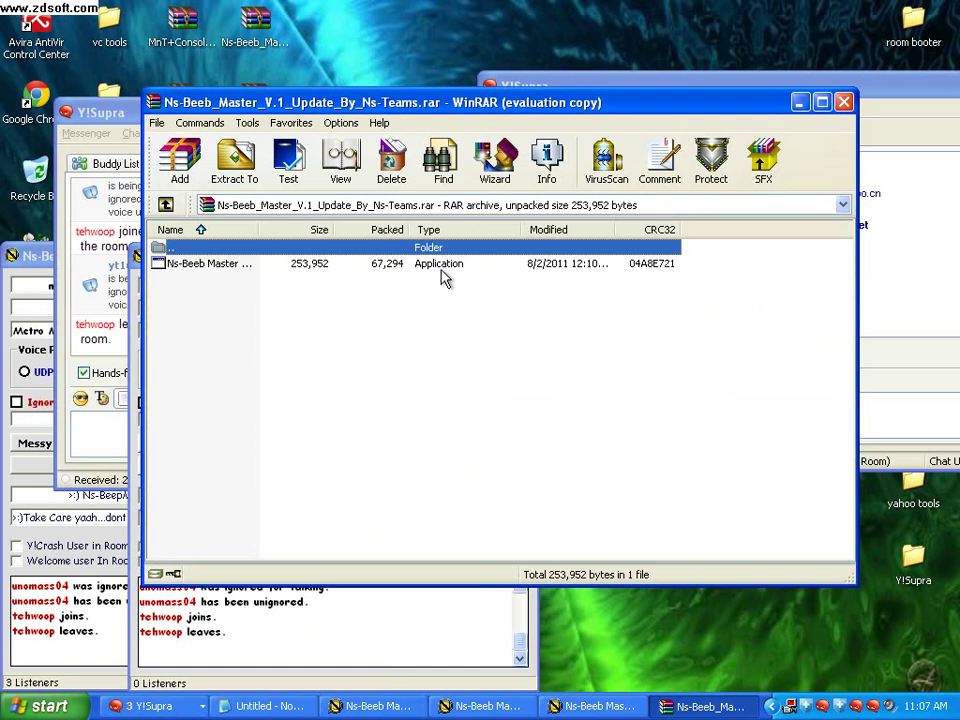
pyautogui.doubleClick(443, 265)
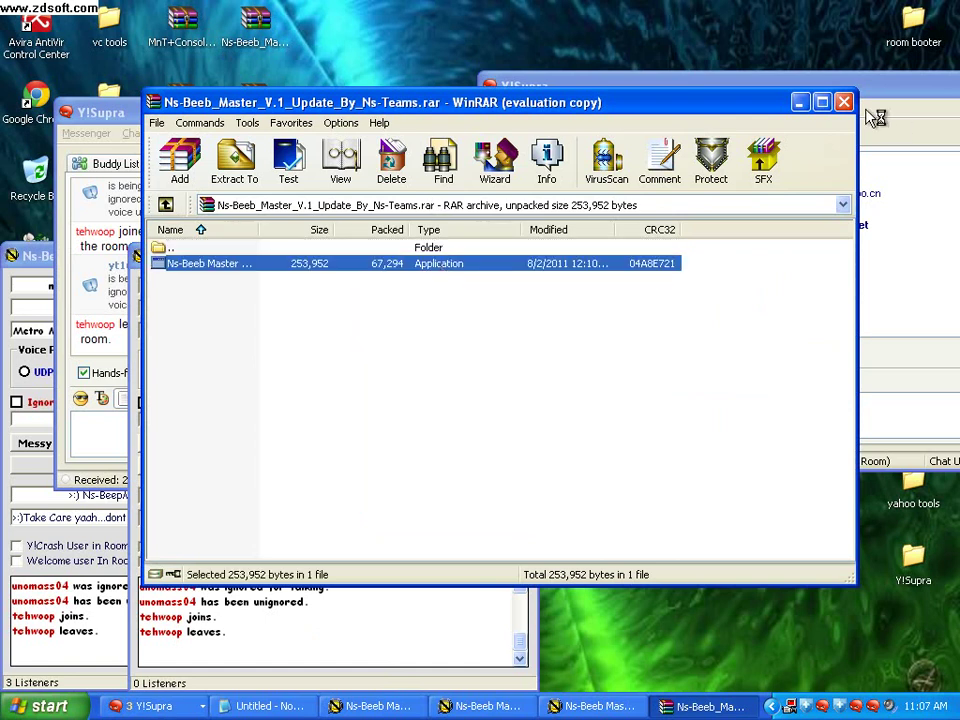
pyautogui.click(850, 102)
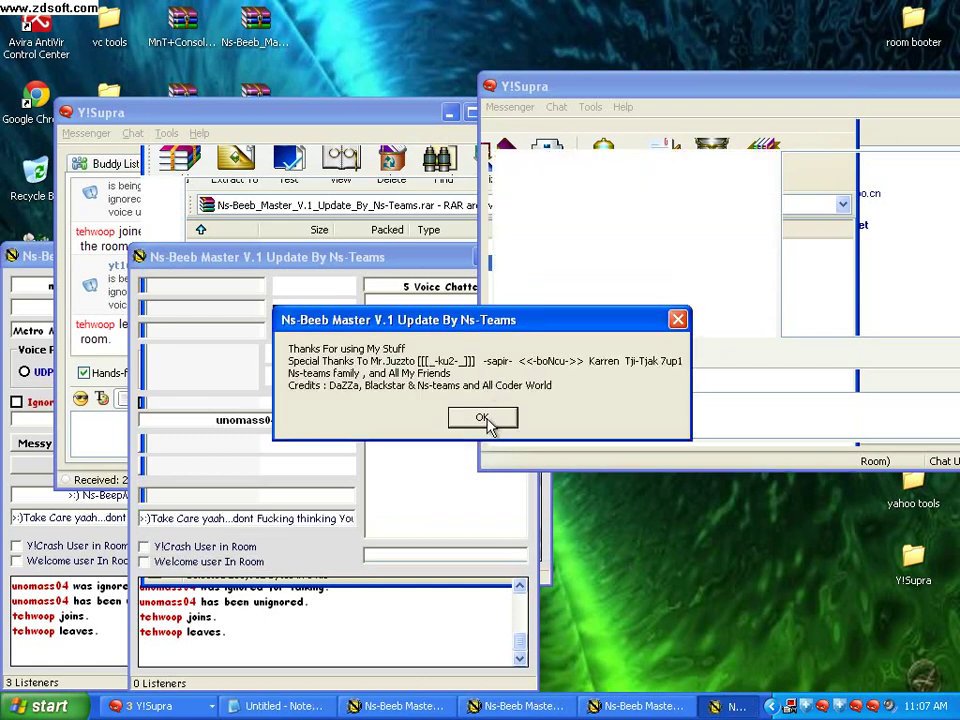
# Dismiss the new copy's credits message, minimize it, and bring the Notepad tutorial back up
pyautogui.click(483, 418)
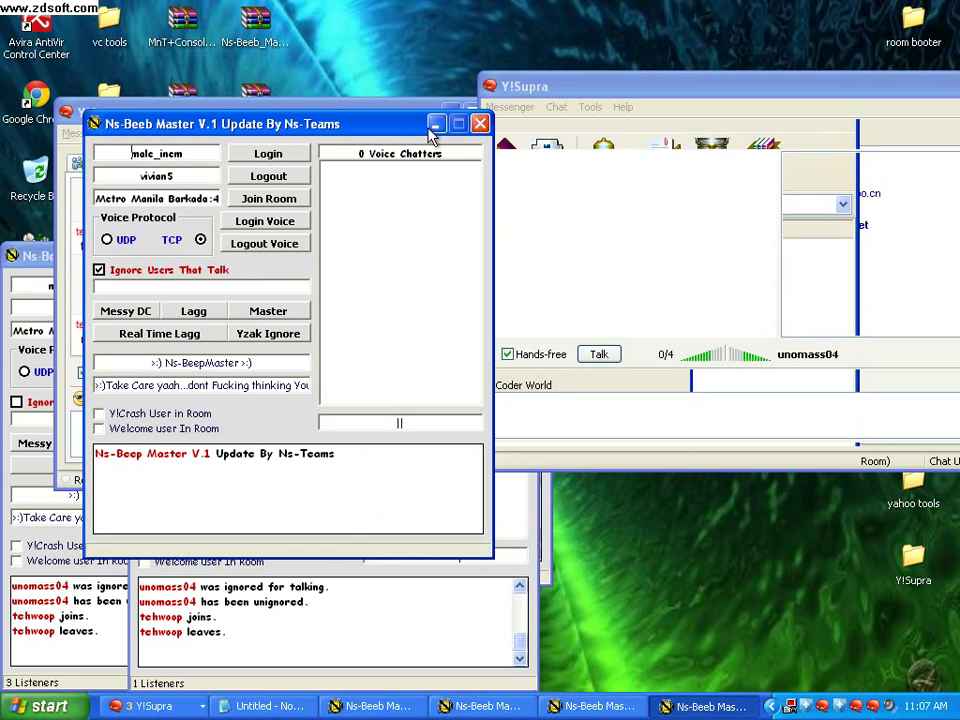
pyautogui.click(250, 148)
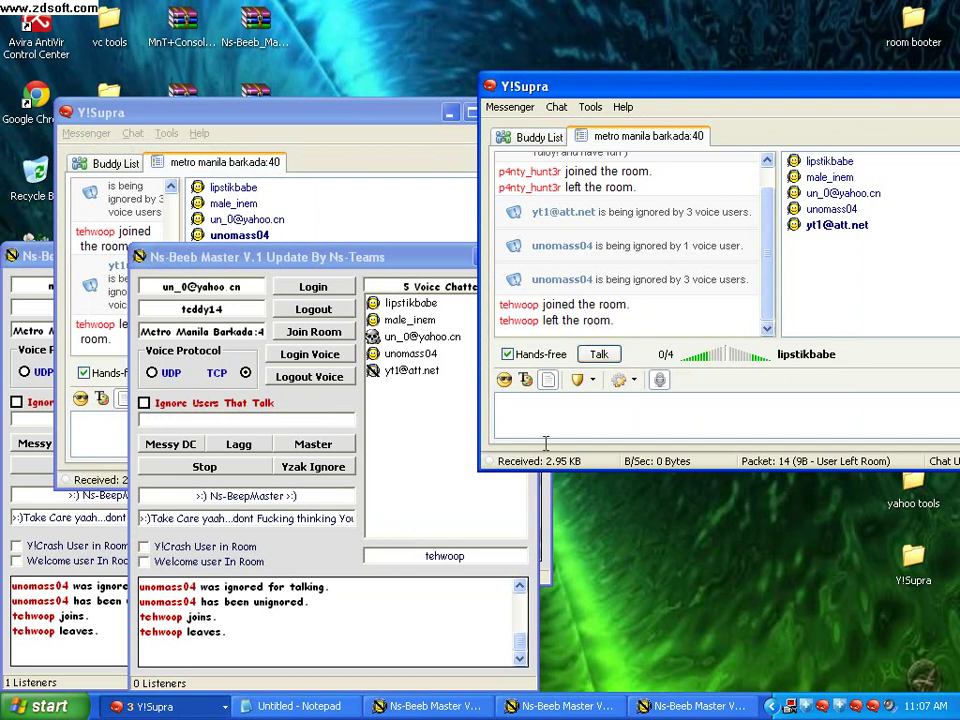
pyautogui.click(298, 706)
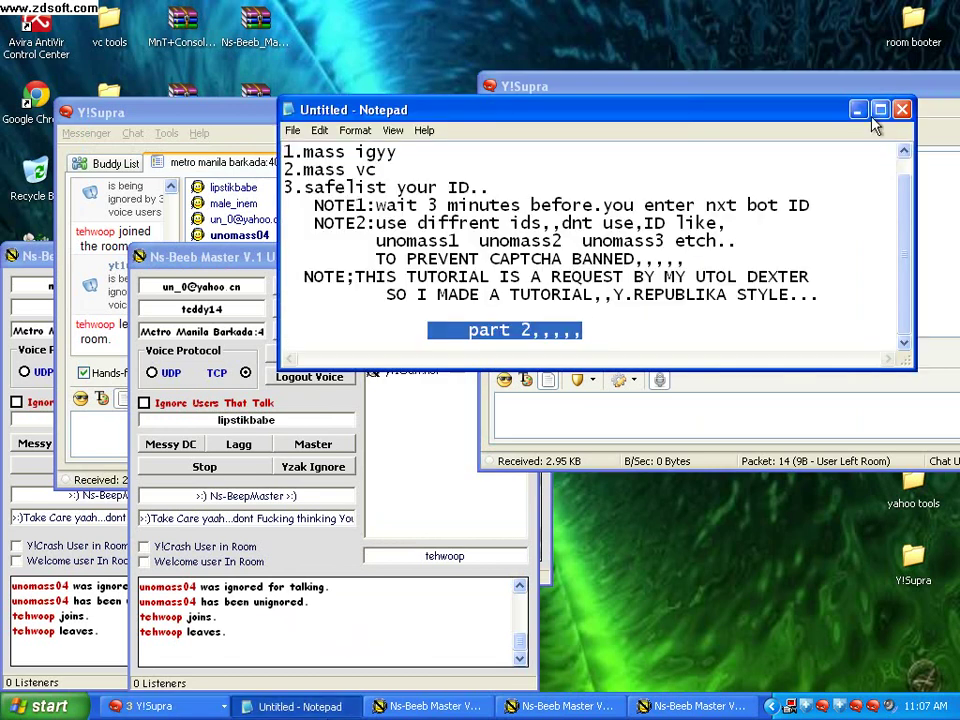
# Minimize the Notepad tutorial outline to reveal the barkada:40 room window
pyautogui.click(857, 110)
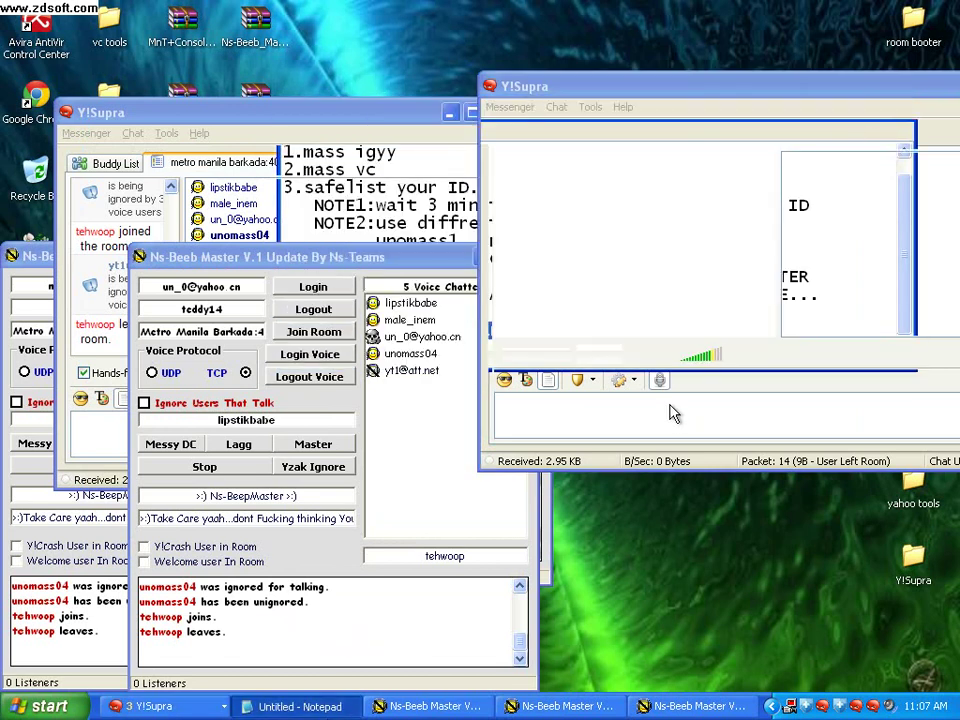